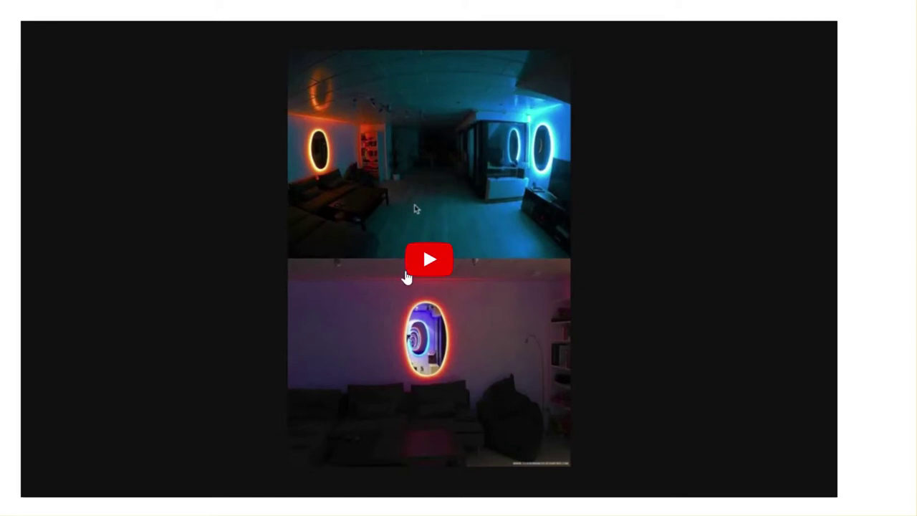
- Play the portal video on YouTube, then open the Social Networks overview in Multi Social Poster
left_click(419, 268)
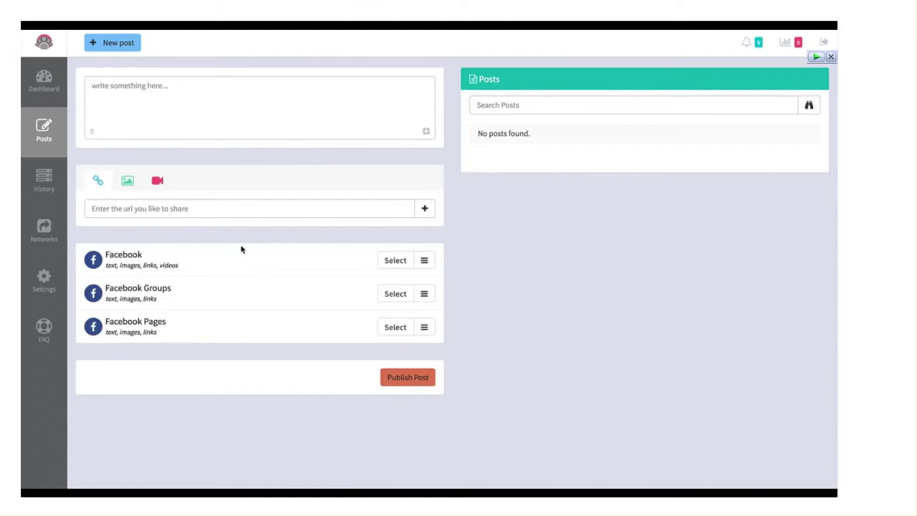
left_click(43, 230)
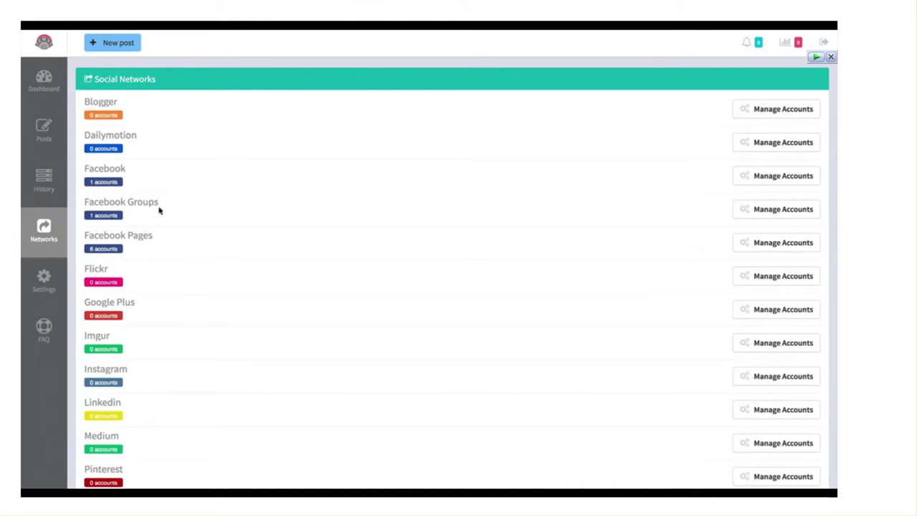
scroll(235, 358, "down", 5)
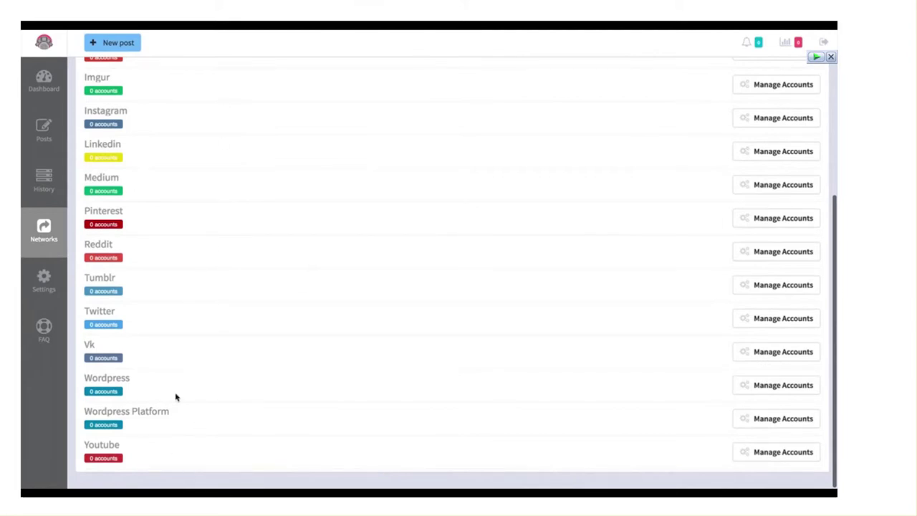
mouse_move(797, 61)
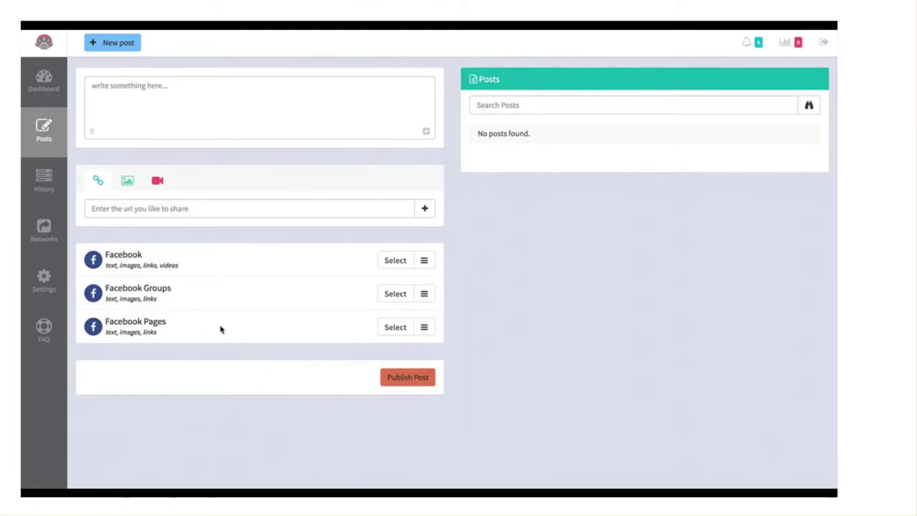
left_click(426, 334)
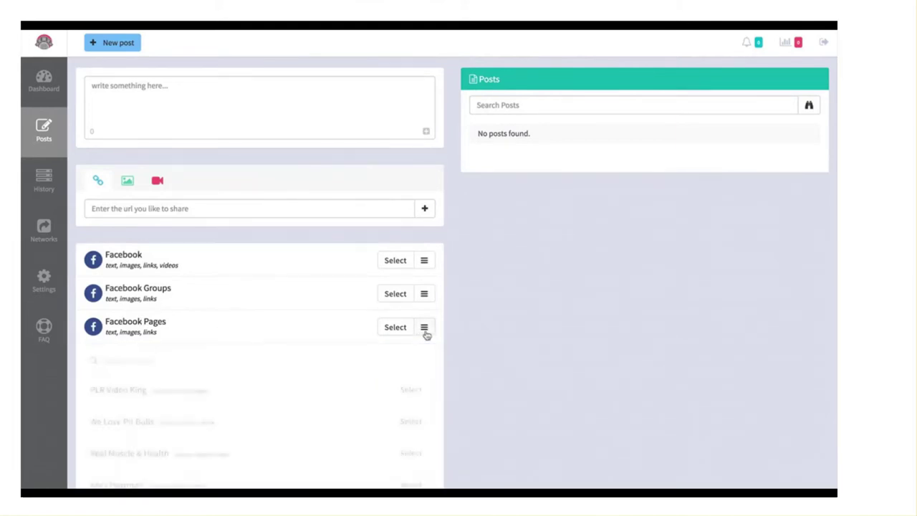
scroll(442, 384, "down", 4)
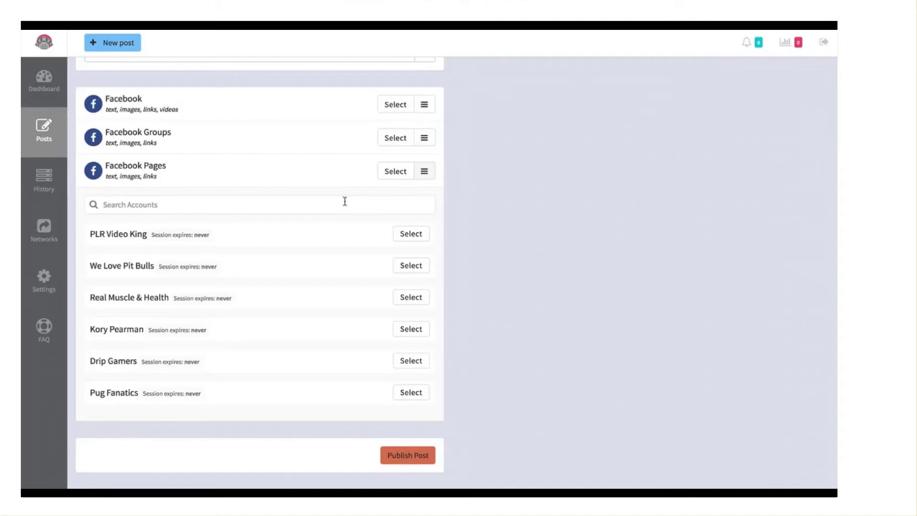
left_click(423, 171)
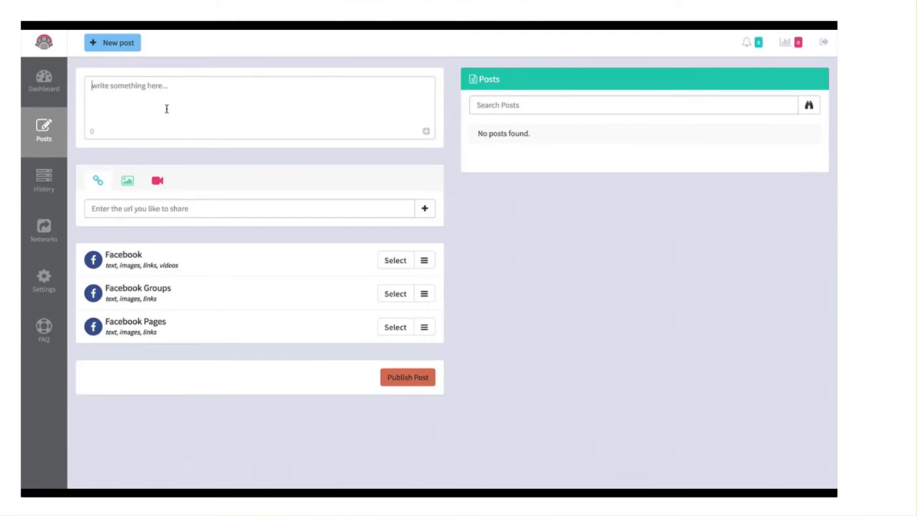
- Write the caption 'Check out how awesome this portal design is!' and choose the image attachment tab
left_click(166, 108)
type("check out hw")
key("BackSpace")
type("ow awesome this")
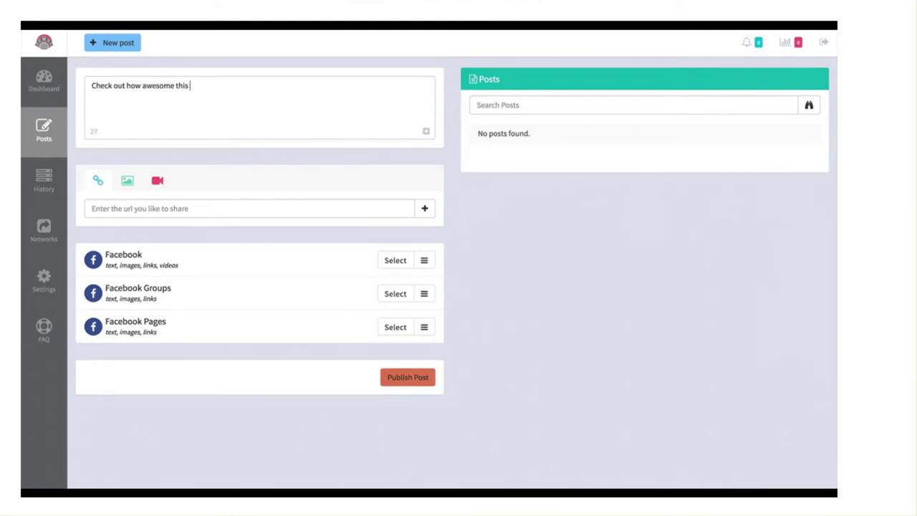
type(" portal design is!")
left_click(124, 184)
left_click(157, 182)
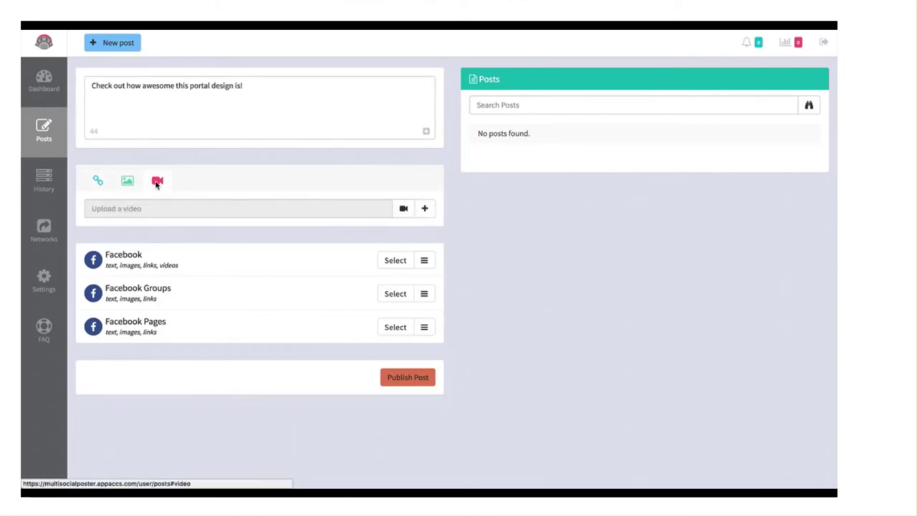
left_click(127, 181)
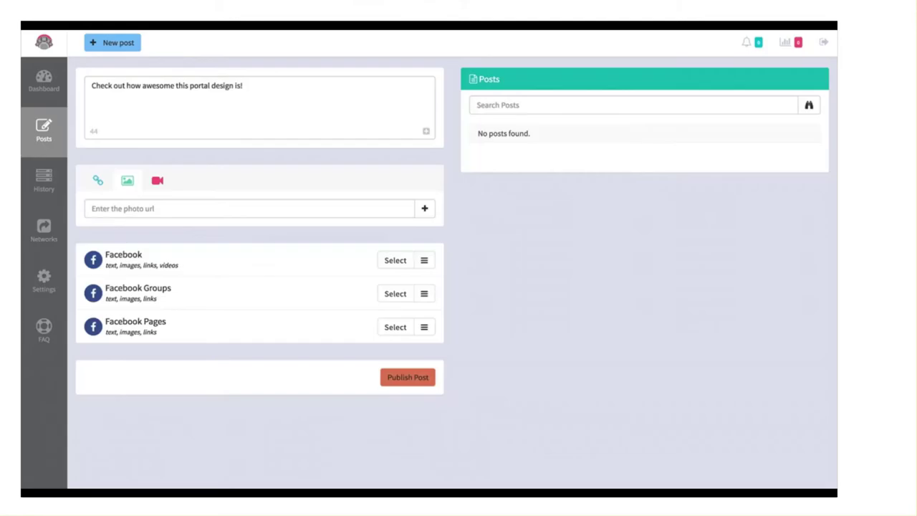
left_click(178, 208)
type("http://i.imgur.com/RtXNVlz.jpg")
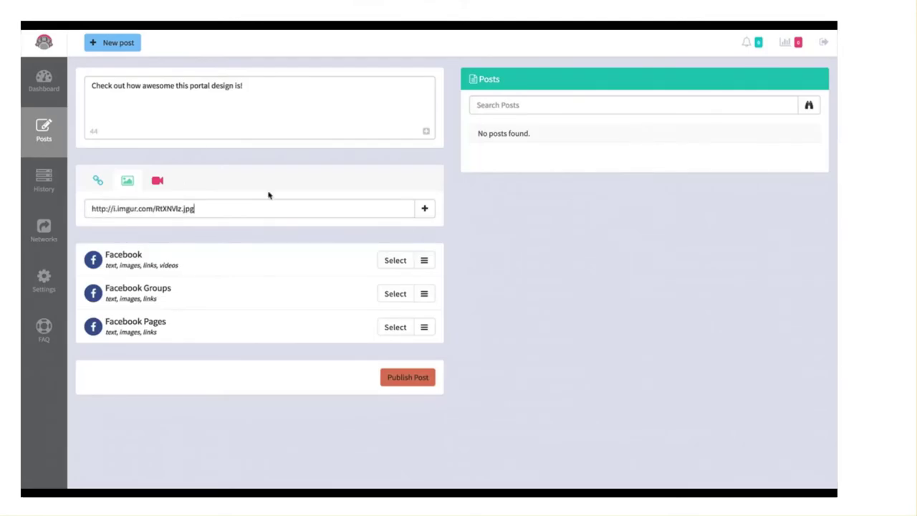
left_click(424, 208)
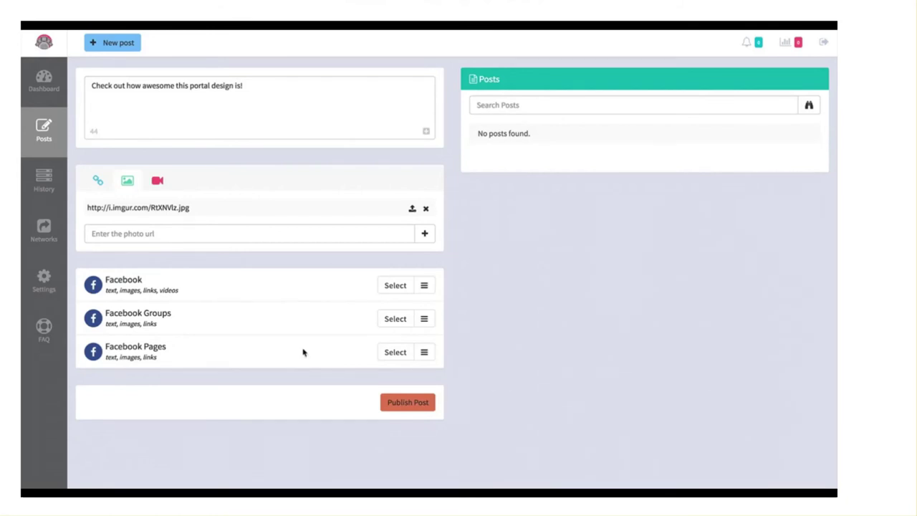
left_click(424, 353)
- Select Drip Gamers as the Facebook page and publish the post
scroll(440, 367, "down", 5)
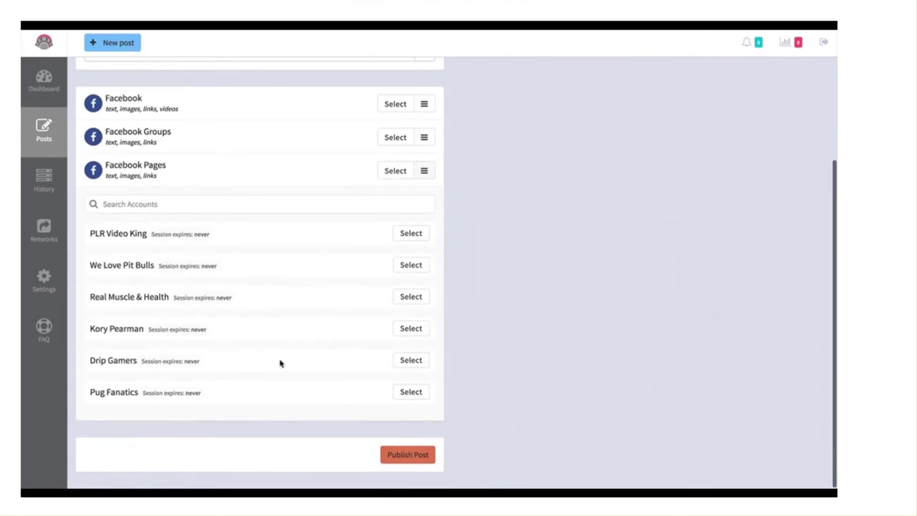
left_click(402, 364)
scroll(549, 395, "down", 10)
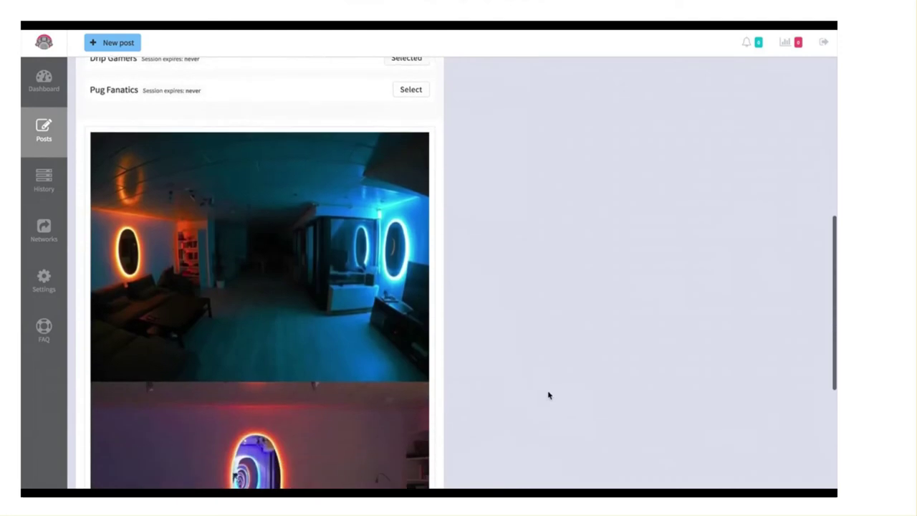
scroll(504, 387, "down", 5)
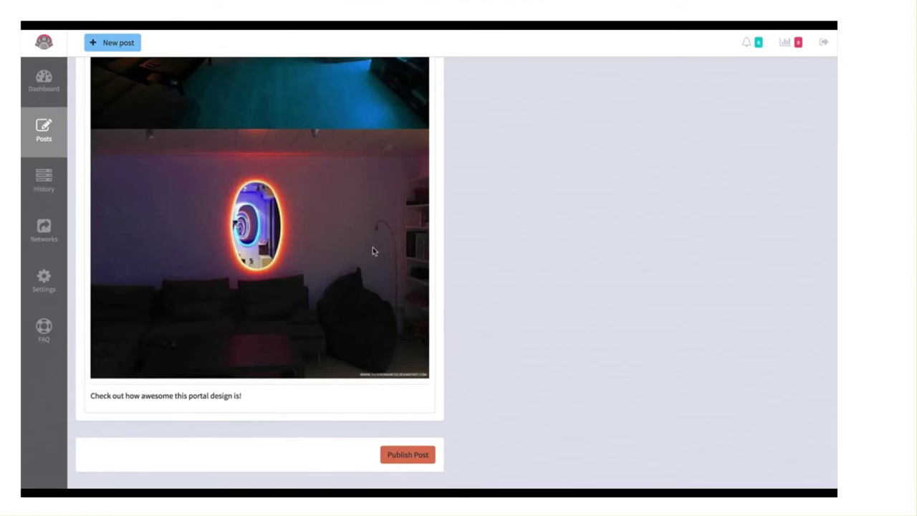
left_click(408, 459)
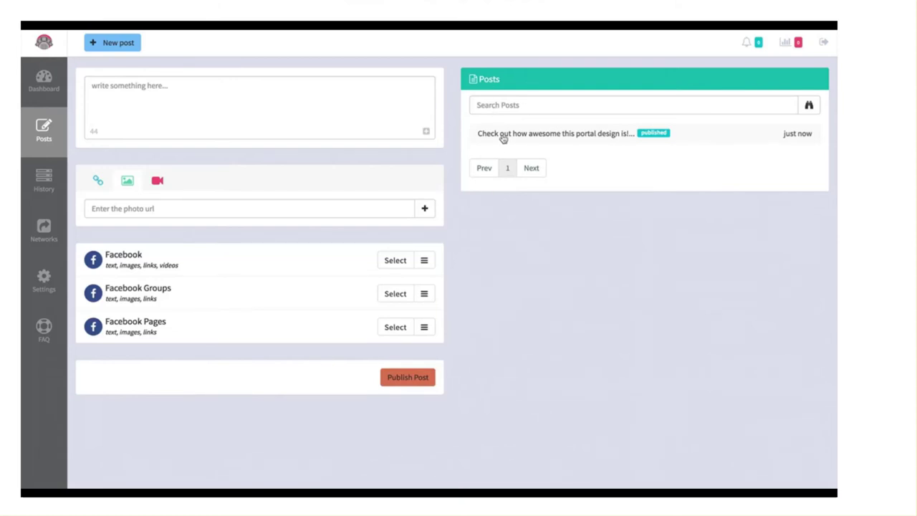
- Load the published portal post from the Posts panel back into the composer
left_click(562, 137)
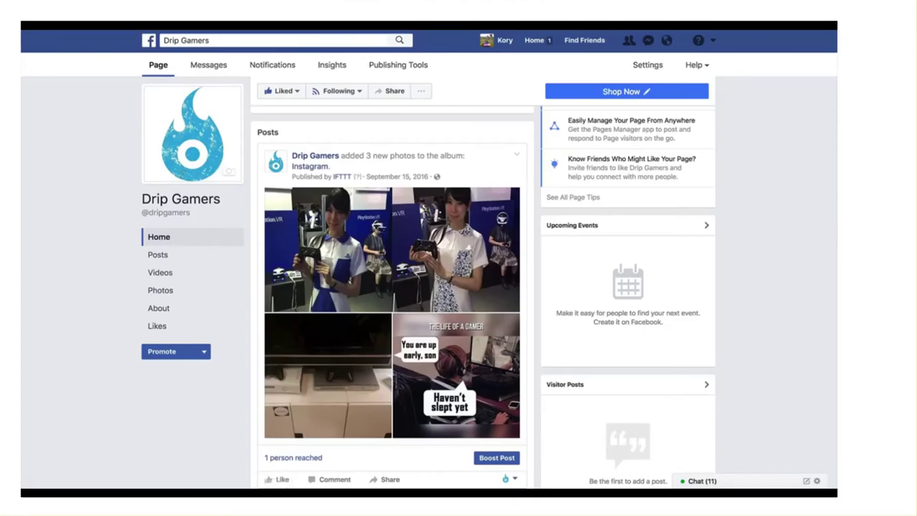
- Scroll the Drip Gamers feed to the new portal post and highlight its caption
scroll(63, 35, "down", 1)
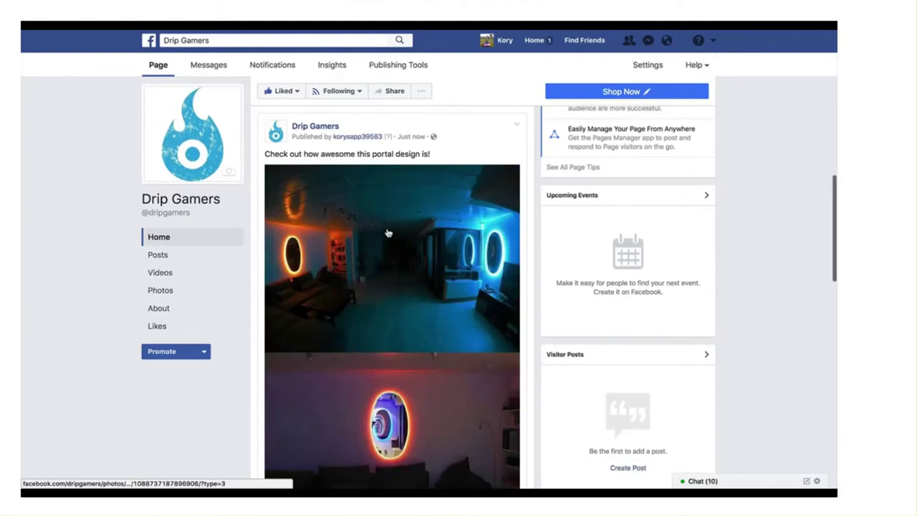
scroll(385, 237, "down", 1)
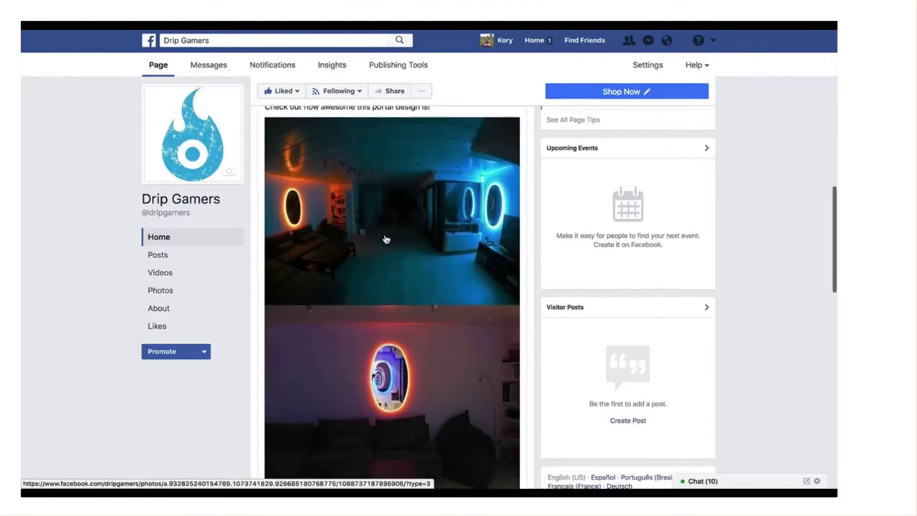
left_click_drag(302, 135, 373, 153)
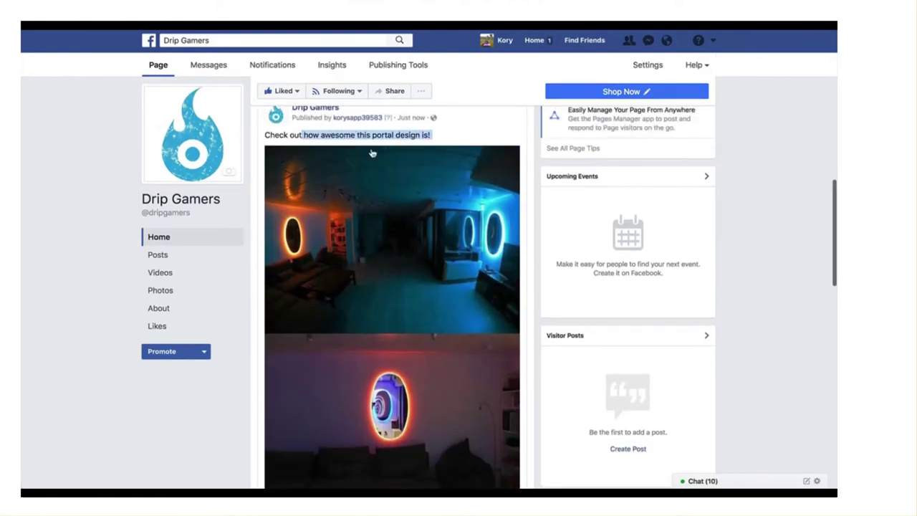
scroll(414, 163, "down", 2)
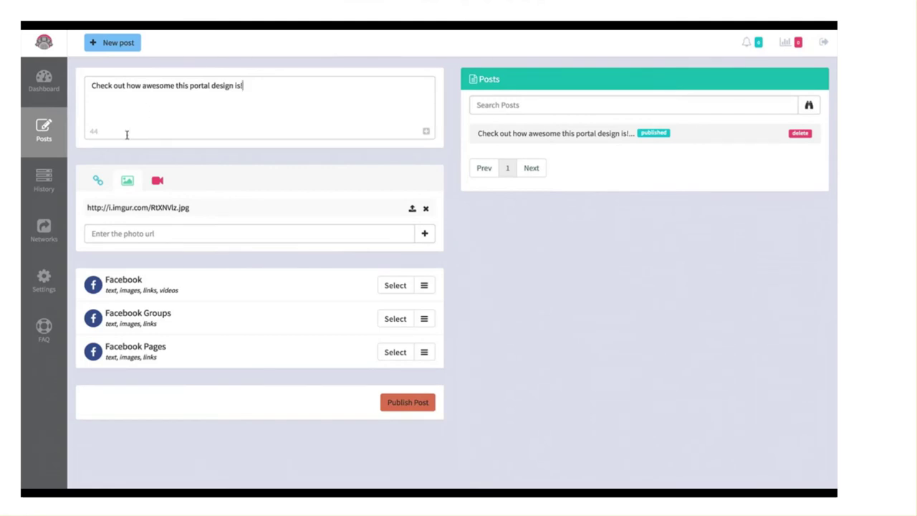
- View the post history, then back on Posts toggle the image and video attachment tabs
left_click(45, 179)
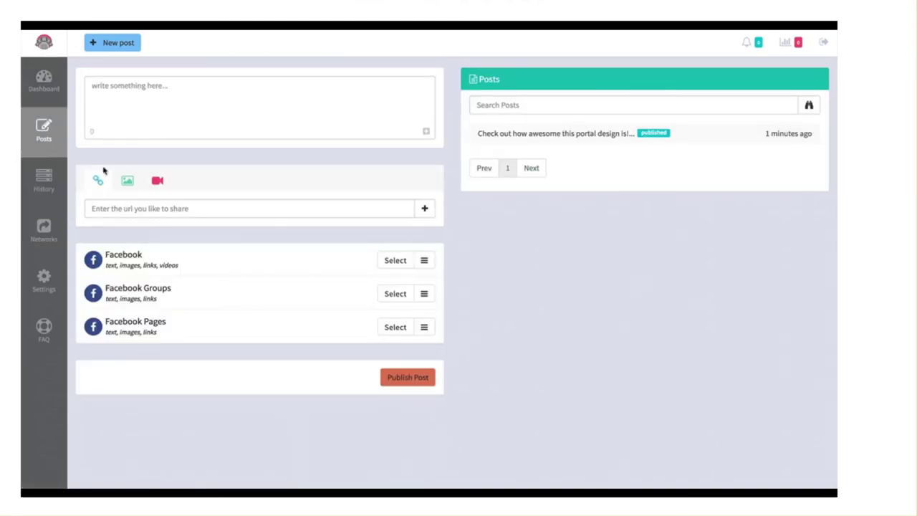
left_click(139, 186)
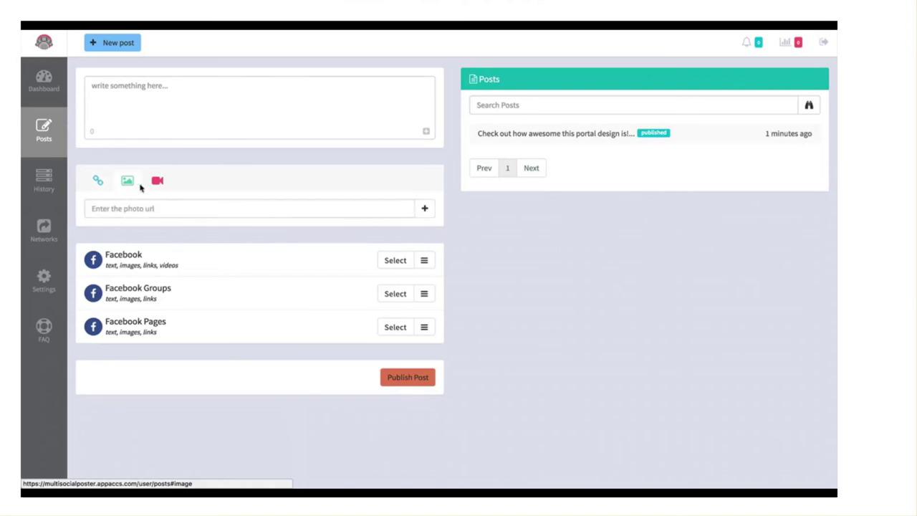
left_click(157, 181)
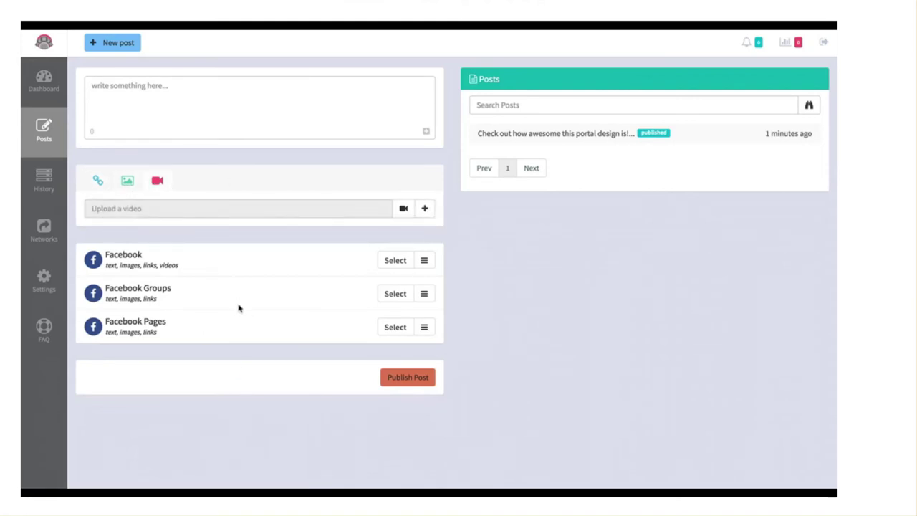